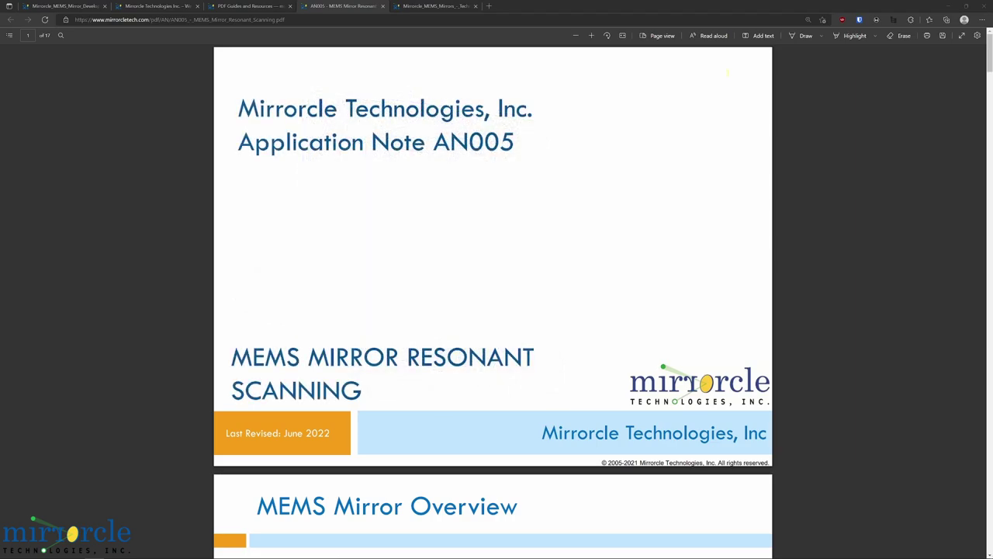
Check the Quick Start Guide PDF and the PDF Guides and Resources page, ending on the guide.
click(45, 5)
click(256, 5)
click(64, 7)
Minimize Edge and open the exe folder in the 11.0.4.0 listing.
click(949, 5)
click(147, 111)
key(Down)
key(Down)
double_click(137, 94)
Select the MirrorcleDraw 11.0 application and scroll through the Quick Start Guide PDF.
click(157, 136)
key(alt+Tab)
scroll(329, 244, down, 5)
scroll(330, 244, down, 15)
scroll(332, 245, up, 10)
scroll(332, 245, down, 3)
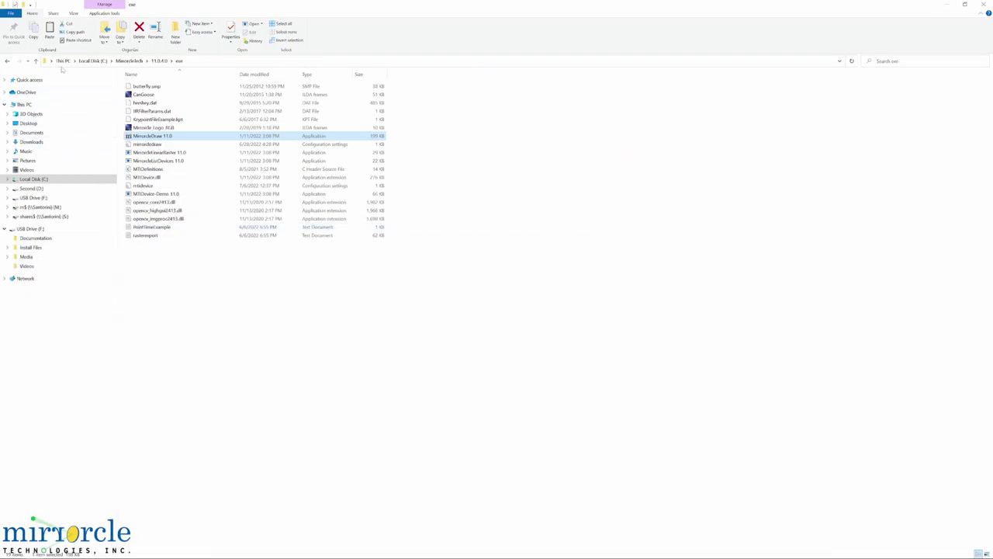
Navigate from Local Disk (C:) through MirrorcleTech > 11.0.4.0 into the exe folder.
click(93, 61)
double_click(146, 94)
double_click(147, 87)
double_click(142, 94)
Open Software Delivery > Device Data Files and tile it beside the exe window.
drag(497, 5, 319, 202)
double_click(506, 168)
double_click(226, 296)
drag(244, 217, 992, 189)
drag(151, 197, 3, 90)
Duplicate the mtidevice - S64868 settings file and rename the copy to mtidevice.
click(653, 134)
key(ctrl+v)
key(F2)
key(End)
key(ctrl+shift+Left)
key(ctrl+shift+Left)
key(ctrl+shift+Left)
key(ctrl+shift+Left)
key(BackSpace)
key(Return)
Move the renamed mtidevice file into exe, replacing the existing one.
drag(656, 140, 407, 153)
click(442, 265)
click(641, 270)
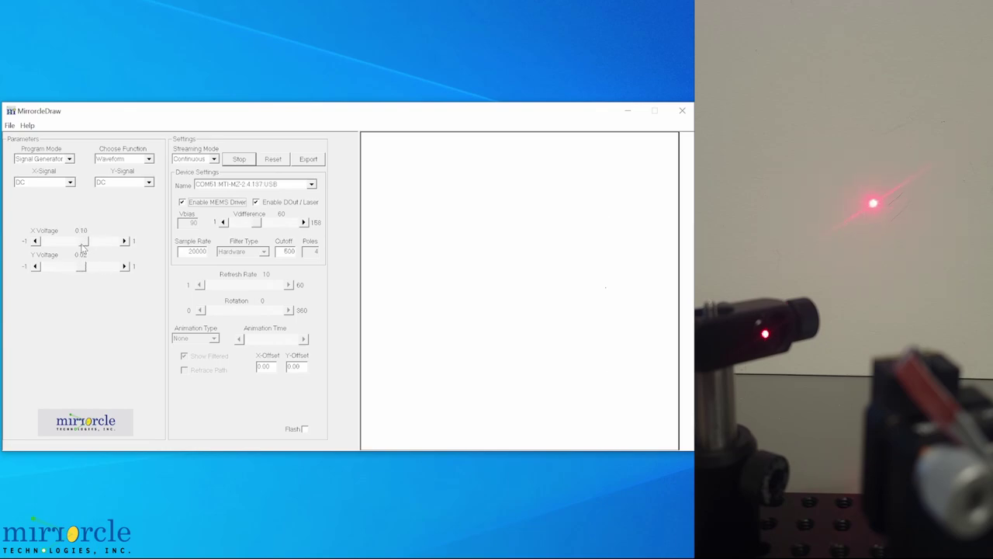
Enter an X-Offset of 0.55 and a Y-Offset of -0.85 for the DC laser spot.
double_click(265, 366)
text(55)
key(Tab)
text(-55)
key(Tab)
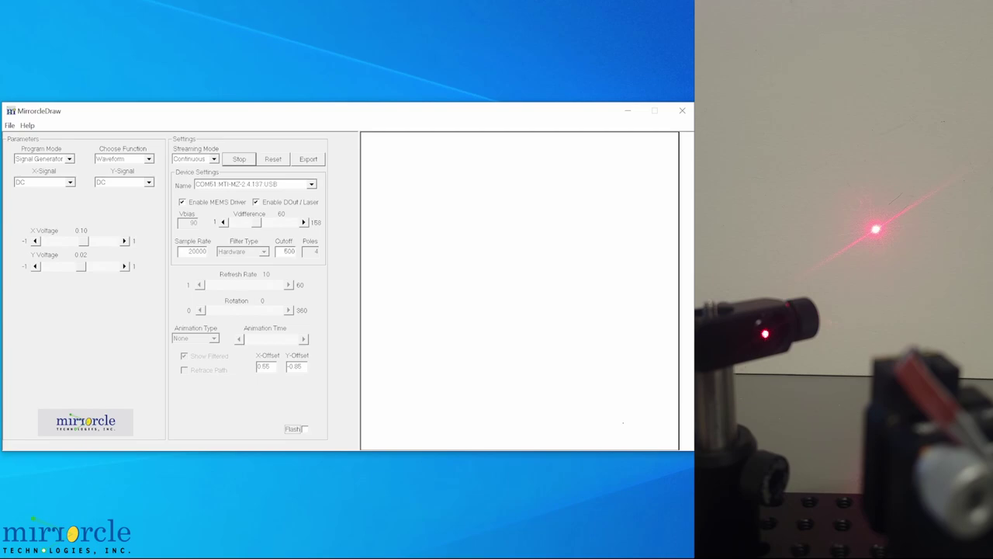
Switch to Vector Graphics mode with refresh rate 30, Vdifference 158 and sine amplitude 1.00.
click(41, 159)
click(38, 179)
click(277, 288)
drag(256, 219, 299, 225)
drag(100, 243, 123, 240)
Choose the Hershey/TTF Text function, enter hello in the text field, and start projecting it.
click(118, 159)
click(121, 201)
click(64, 211)
text(hel)
key(Return)
Choose Scan Patterns and set Line 100.0, X-Amplitude 1.00 and Y-Amplitude 0.78.
click(136, 159)
click(133, 208)
click(63, 201)
text(0)
key(Tab)
drag(56, 242, 118, 242)
drag(62, 267, 100, 279)
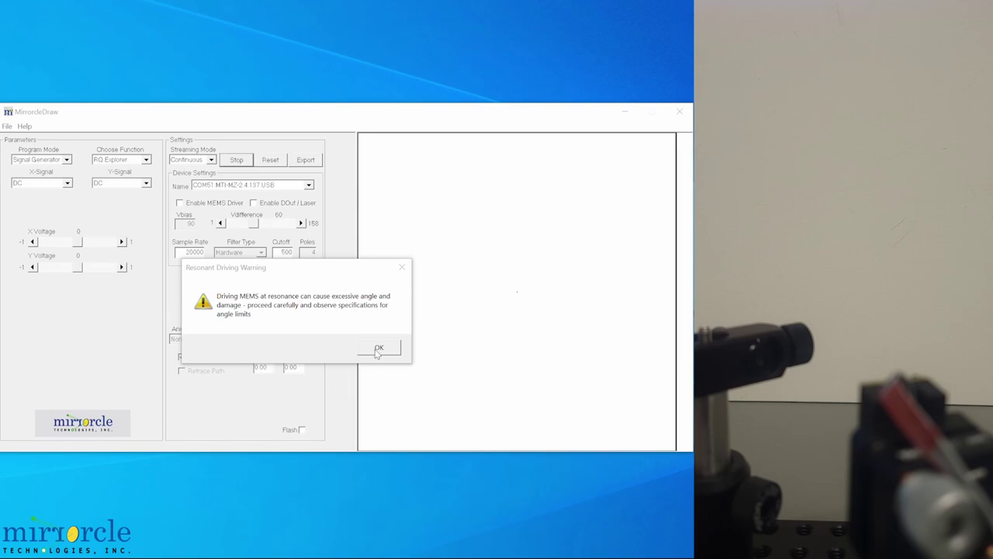
Accept the Resonant Driving Warning for the RQ Explorer function.
click(377, 351)
Edit the cutoff value, set X frequency to about 1186 Hz, and push the Y-LPF cutoff near maximum.
drag(283, 253, 301, 253)
text(1185)
drag(48, 297, 62, 295)
click(98, 295)
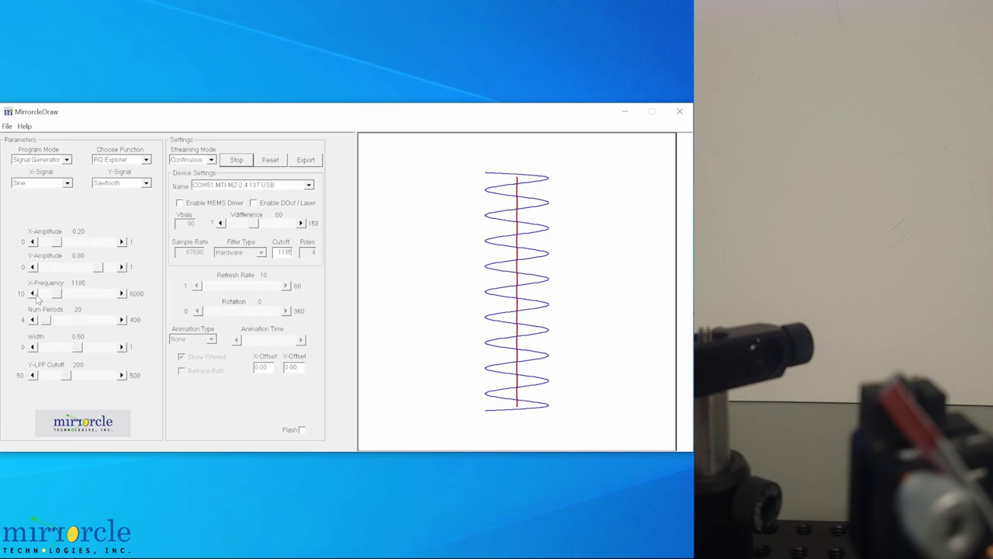
drag(65, 382, 112, 384)
Drag Vdifference from 60 up to its 158 maximum.
drag(253, 224, 301, 225)
Enable the laser and MEMS driver, then step the X frequency up from 1205 to 1287.
click(251, 203)
click(218, 207)
click(113, 295)
click(112, 297)
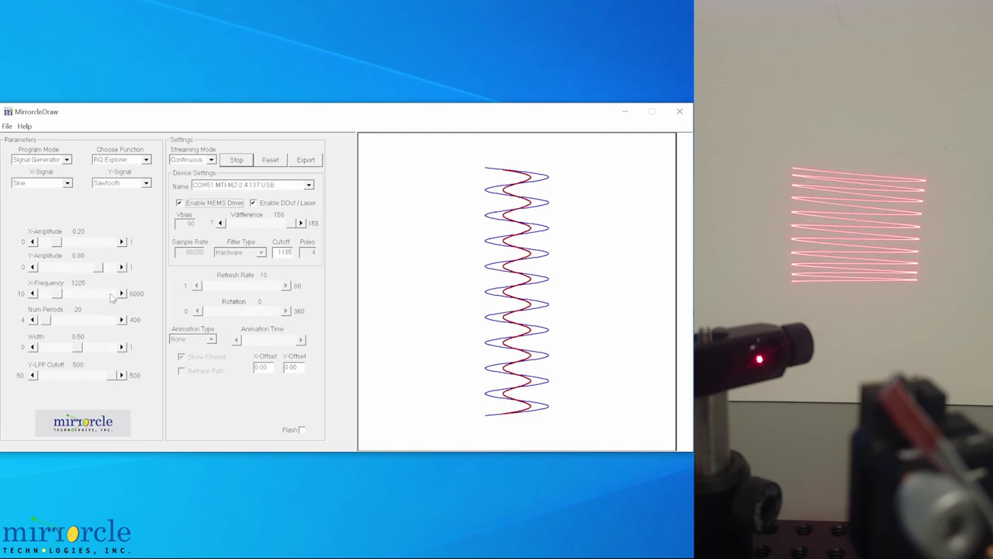
click(112, 296)
click(112, 296)
click(122, 294)
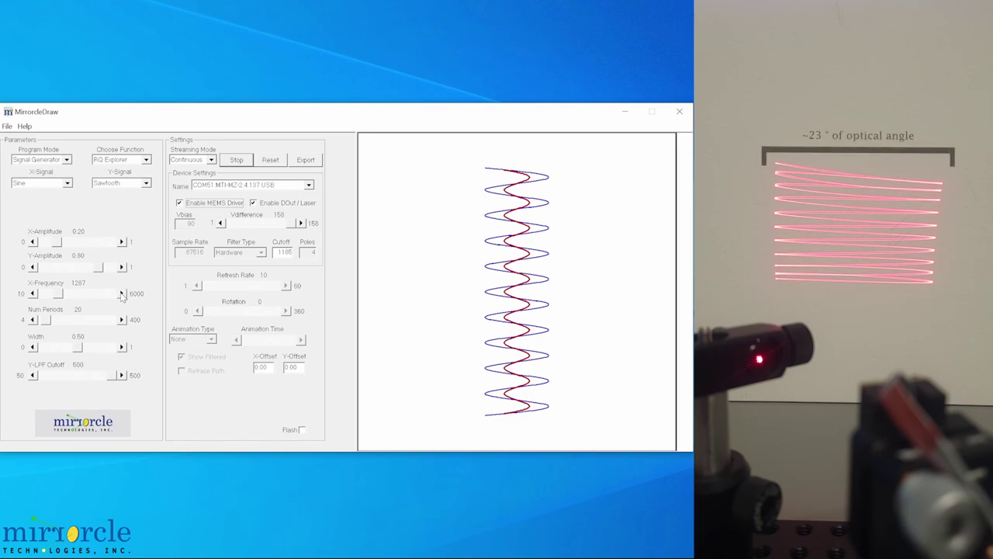
Lower the X-Frequency to 1187, then settle it back at 1207.
click(43, 295)
click(43, 299)
click(109, 295)
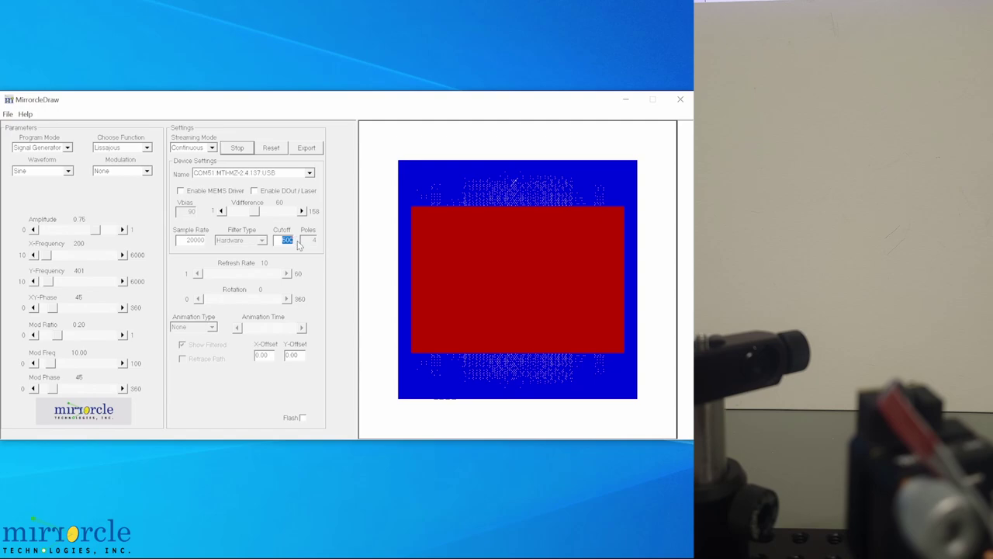
Set the Lissajous cutoff to 1185, Vdifference to its maximum 158, and amplitude to 0.19.
text(1185)
drag(255, 214, 300, 214)
drag(96, 233, 65, 233)
click(33, 230)
click(34, 230)
click(34, 230)
click(33, 230)
click(34, 230)
click(33, 231)
click(34, 231)
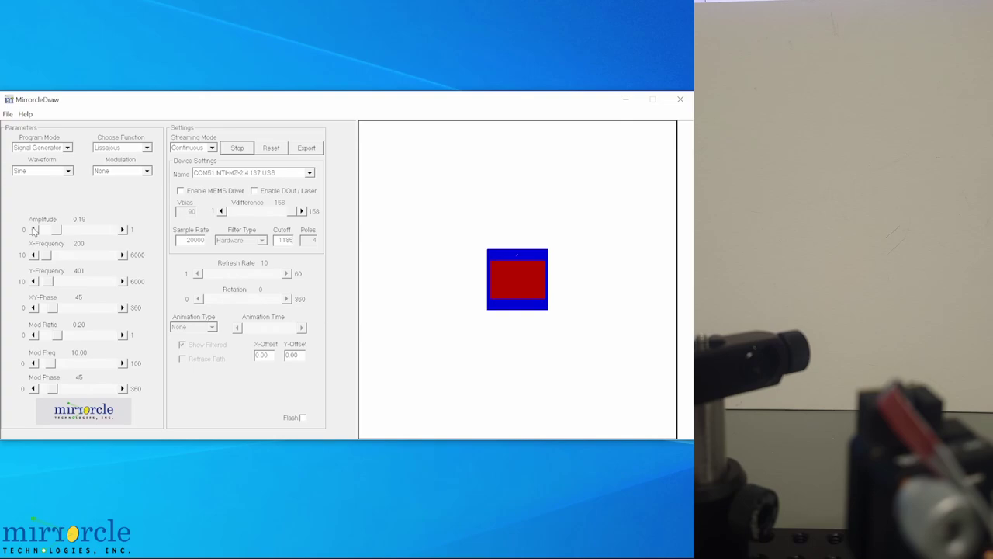
Set both the X-Frequency and Y-Frequency sliders to 1185.
drag(54, 264, 56, 260)
click(121, 256)
drag(48, 282, 58, 284)
click(48, 284)
Enable the laser and MEMS mirror driver, and raise X-Frequency to 1285.
click(264, 192)
click(238, 192)
click(116, 256)
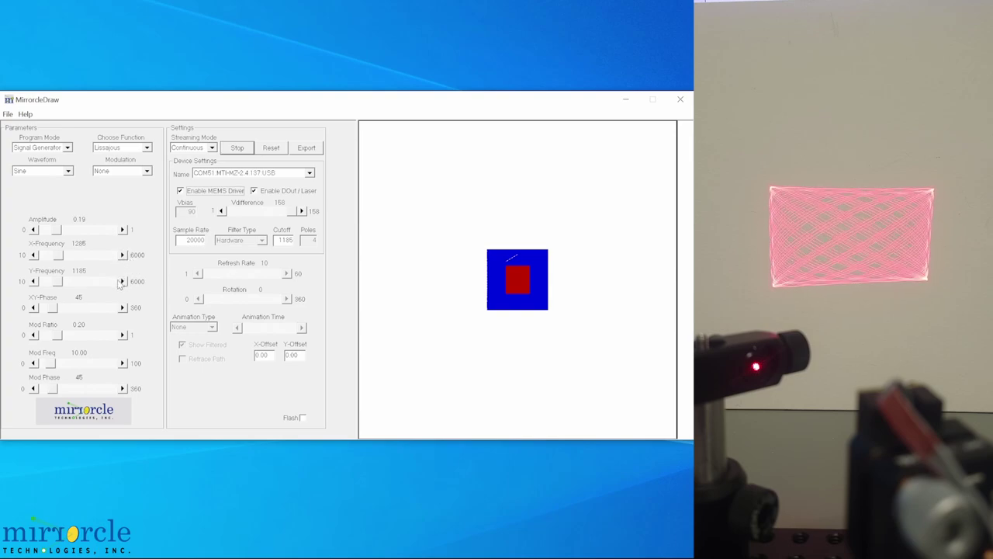
Raise the Y-Frequency in 20 Hz steps from 1205 up to 1265.
click(116, 284)
click(115, 284)
click(116, 284)
click(115, 284)
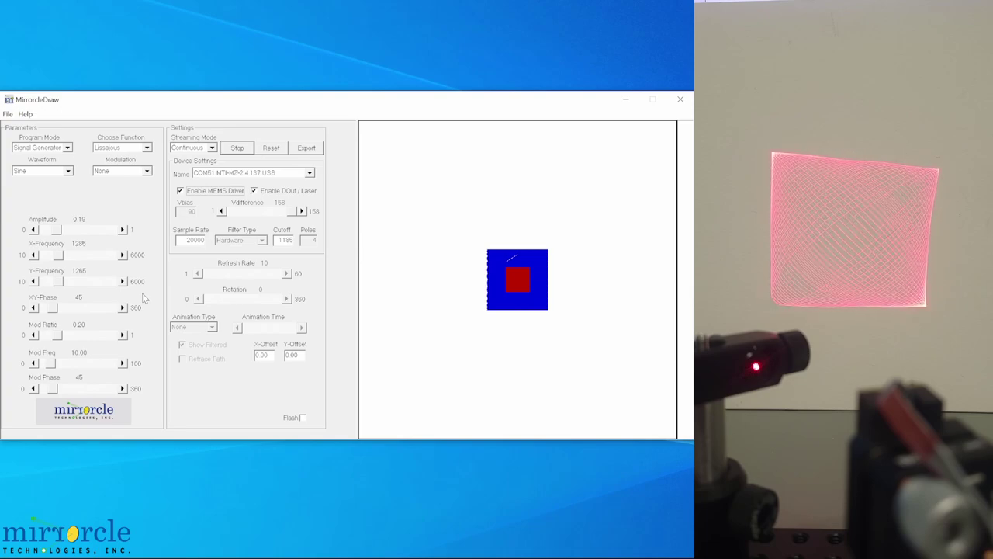